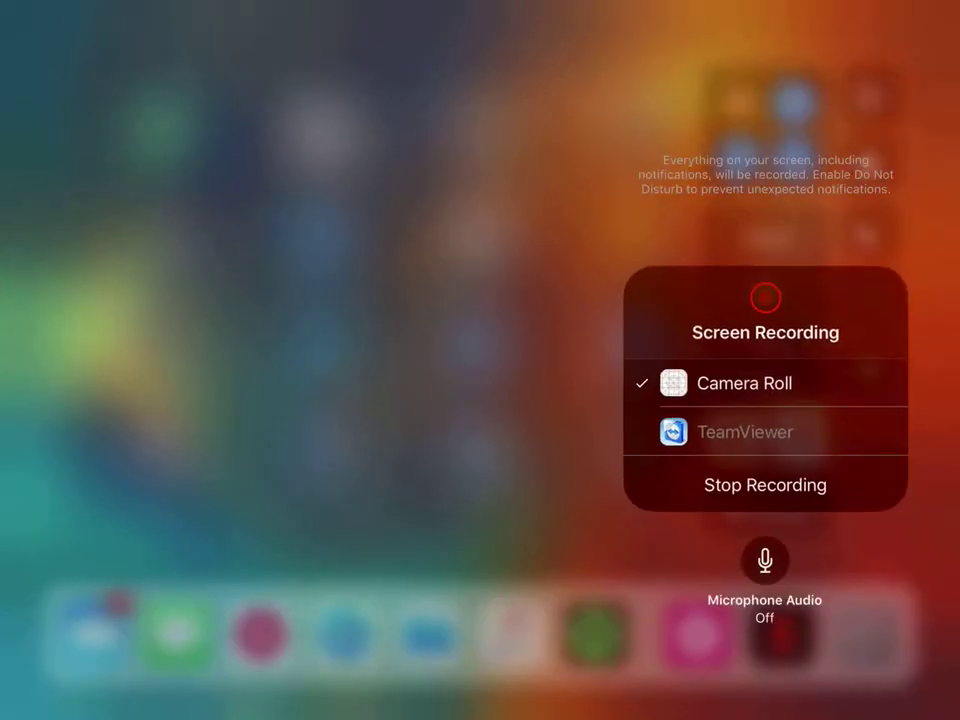
Dismiss the screen recording options while leaving the recording running
left_click(300, 300)
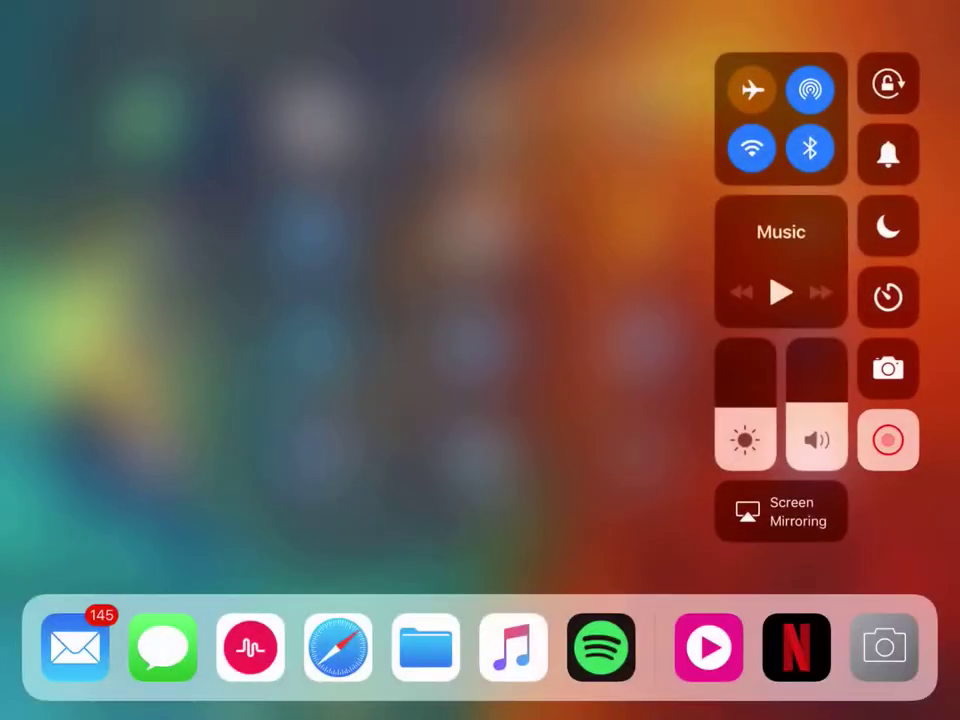
Close Control Center and open the Super fun games folder on the folders page
left_click(300, 300)
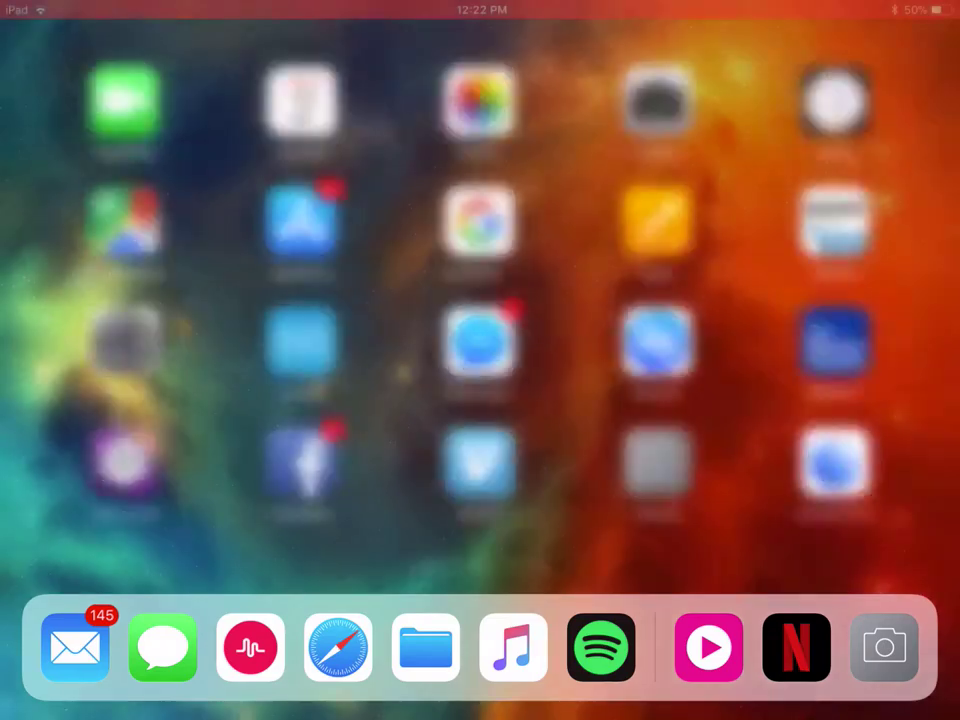
left_click_drag(800, 300, 150, 300)
left_click(520, 94)
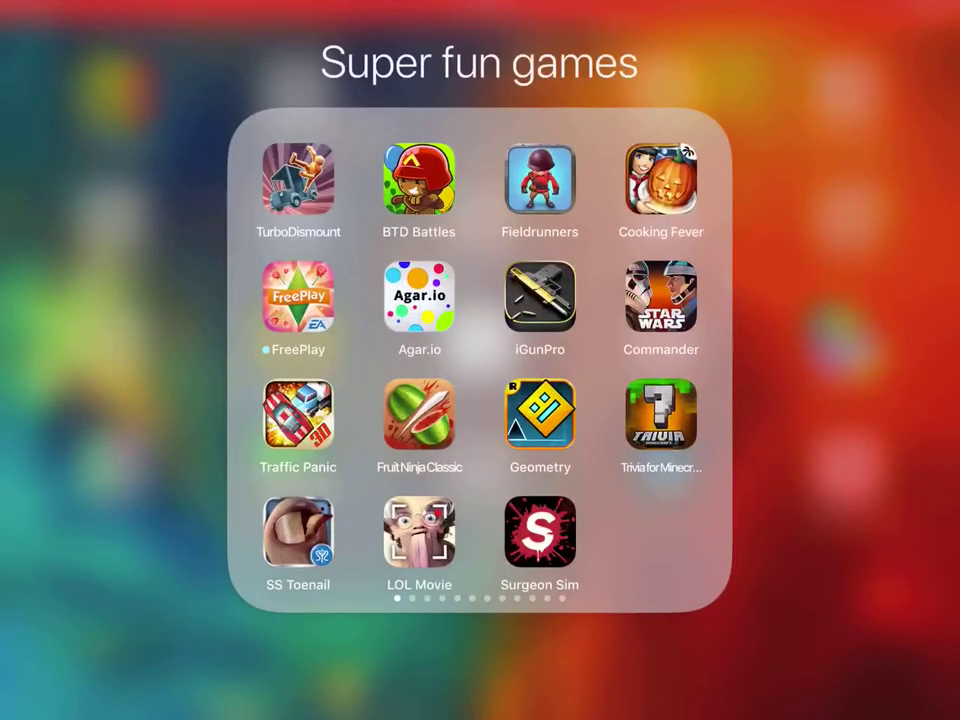
Launch Wonders from the folder's third page of games
left_click_drag(650, 350, 280, 350)
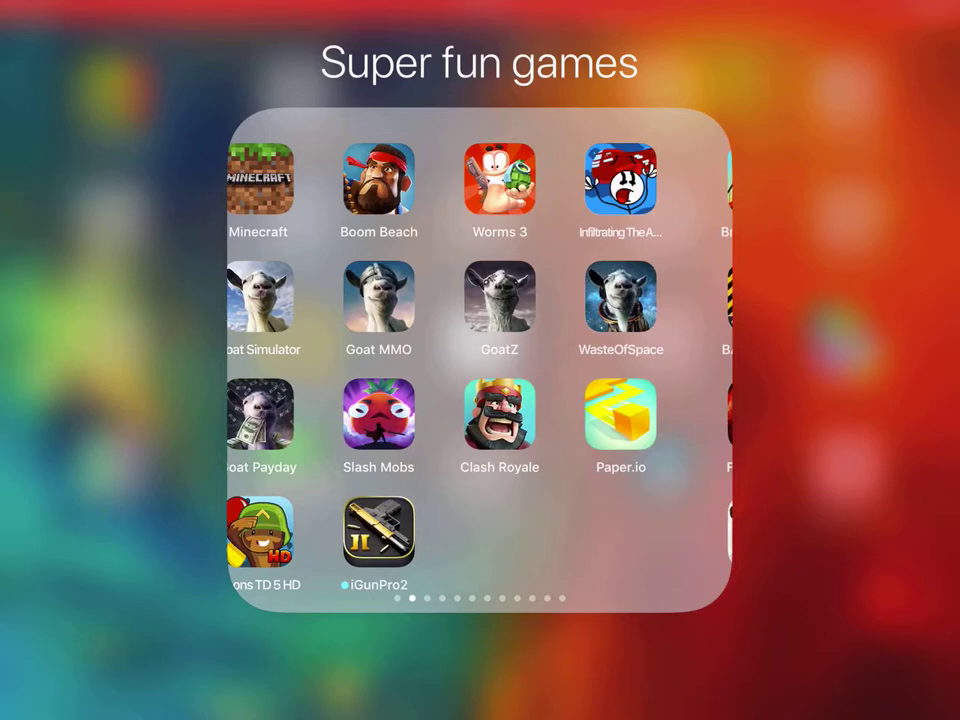
left_click_drag(650, 350, 280, 350)
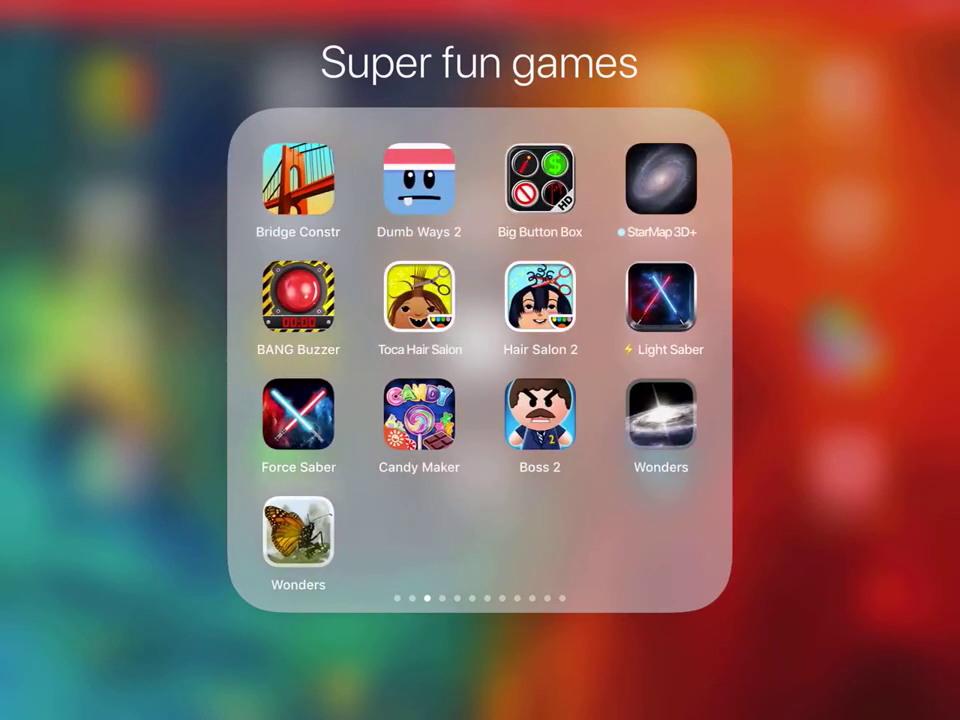
left_click(661, 414)
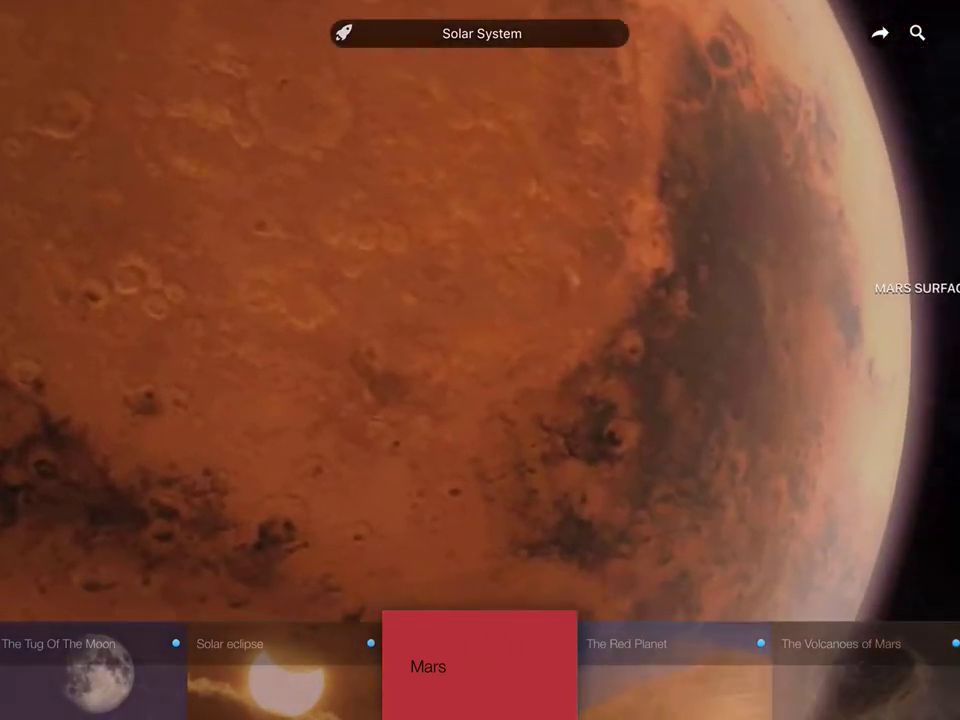
Advance the Mars tour to The Volcanoes of Mars story
key("Right")
key("Right")
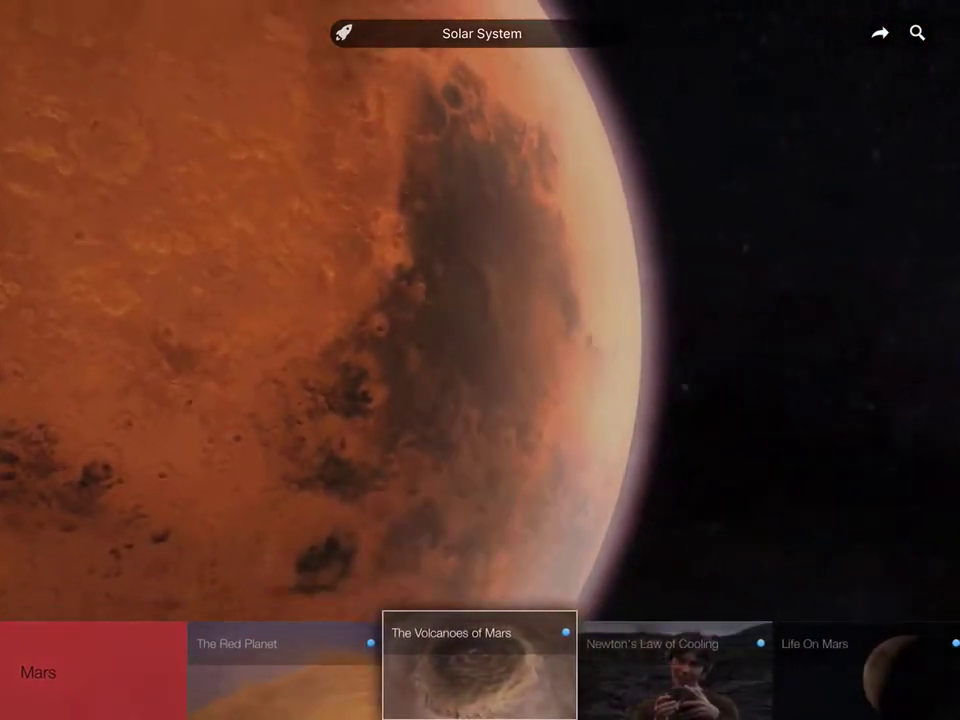